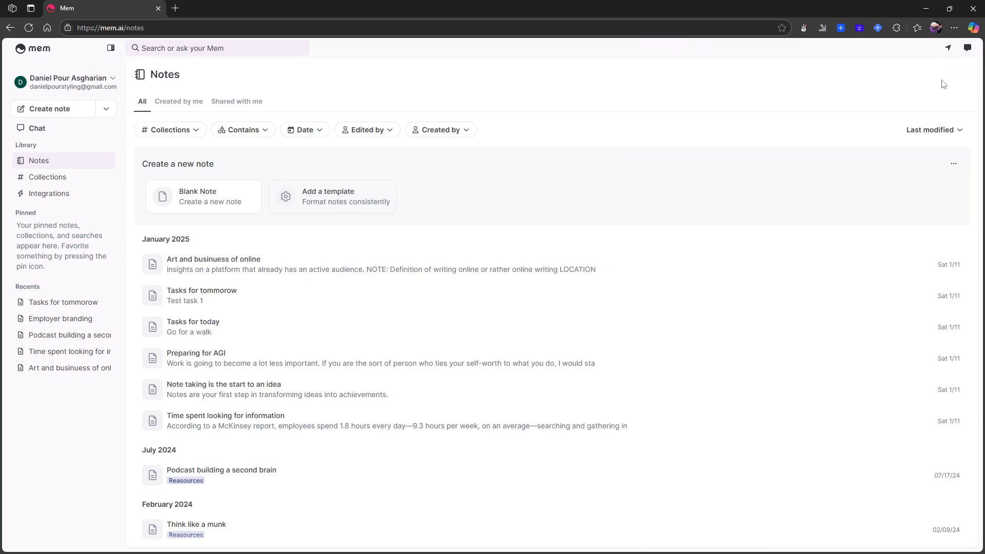
Open the side panel and examine its Copilot and Chat views, ending on the Chat view
click(949, 49)
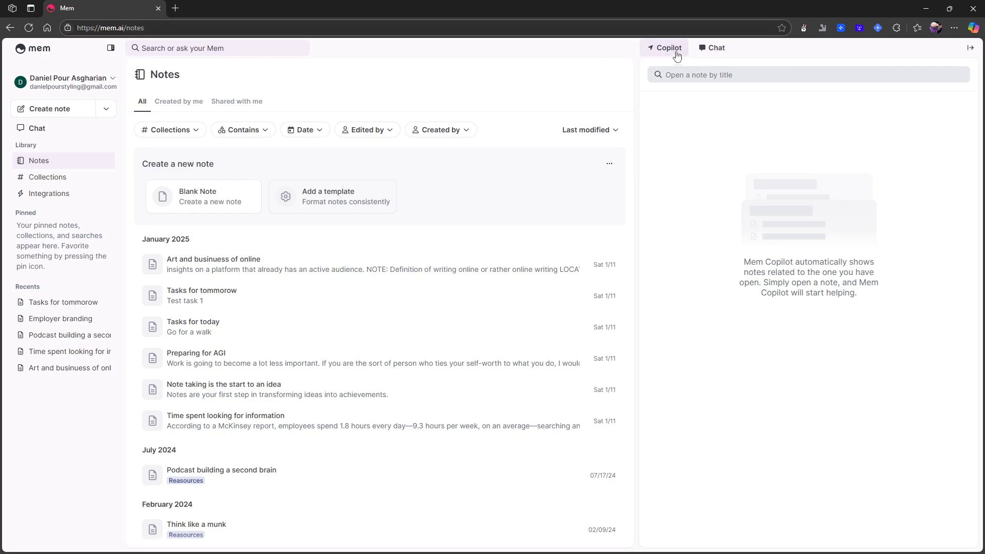
click(717, 51)
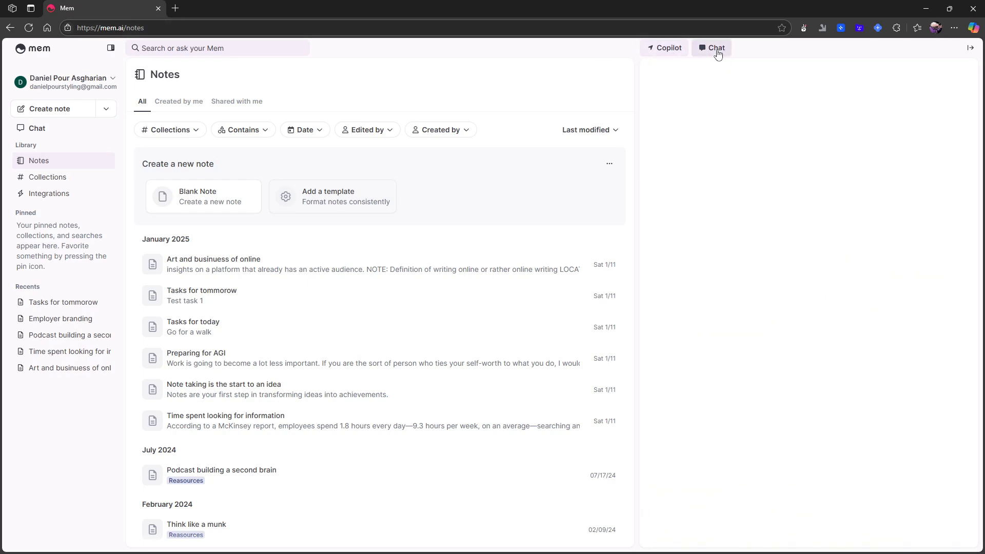
click(672, 50)
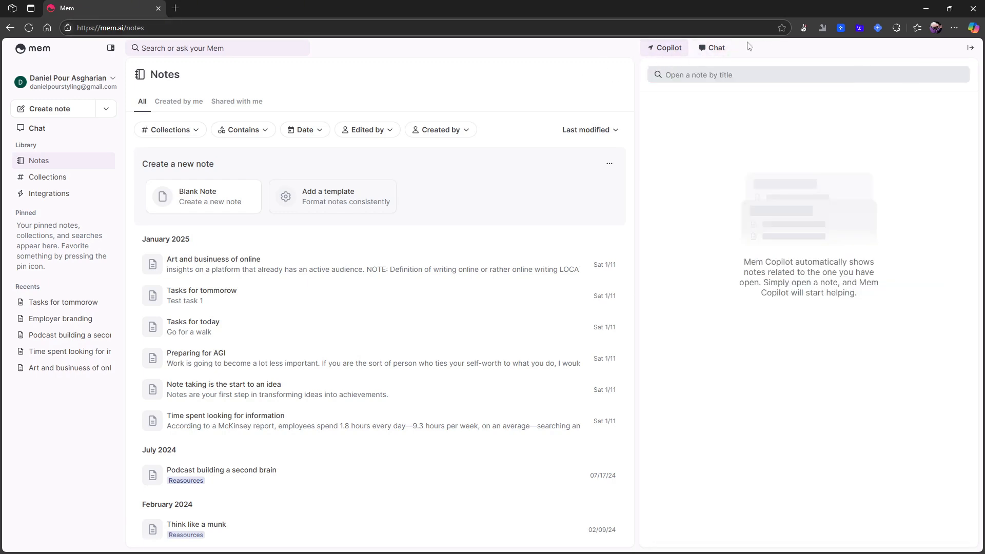
click(703, 57)
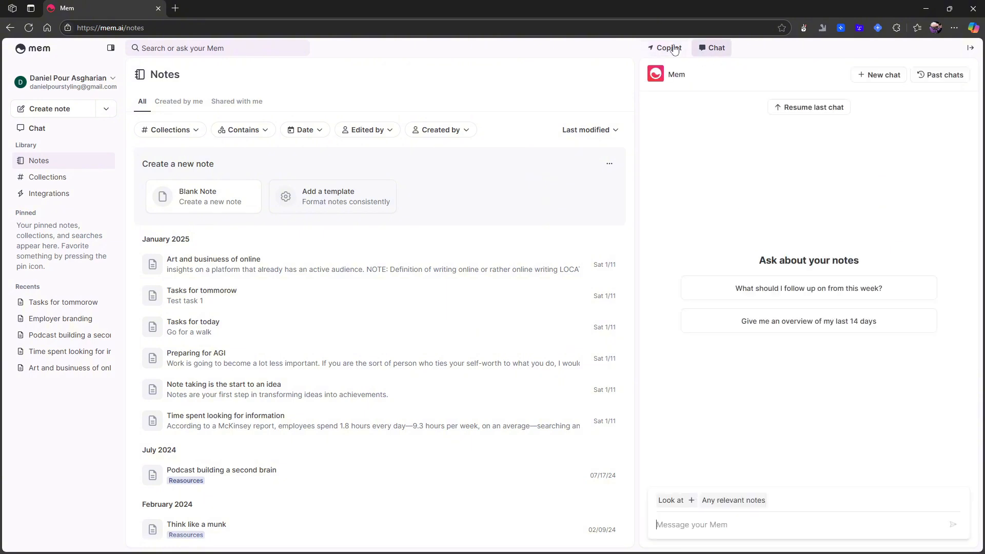
click(662, 50)
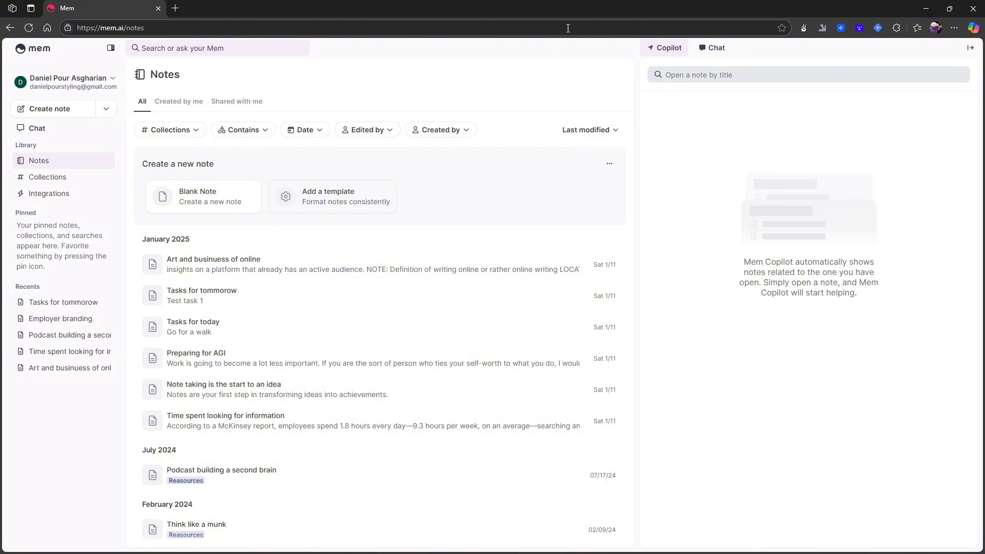
click(716, 51)
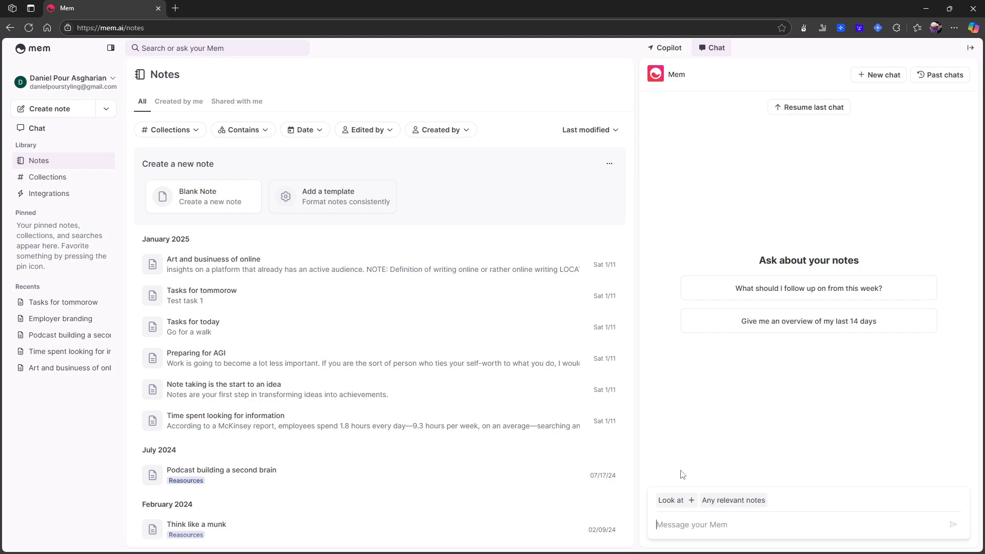
Review the dates, collections and specific notes the chat can look at, and close the list without choosing one
click(691, 500)
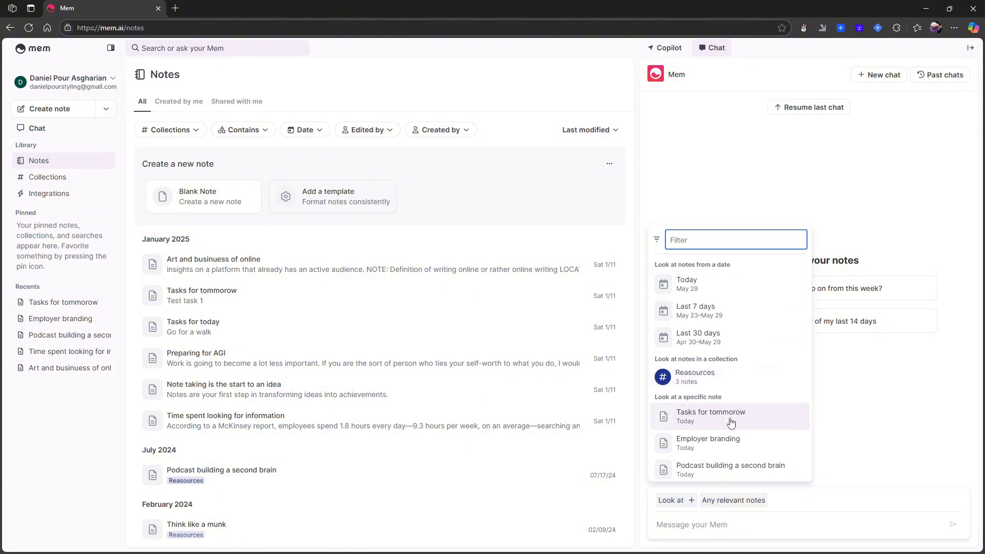
scroll(698, 382, down, 1)
click(930, 430)
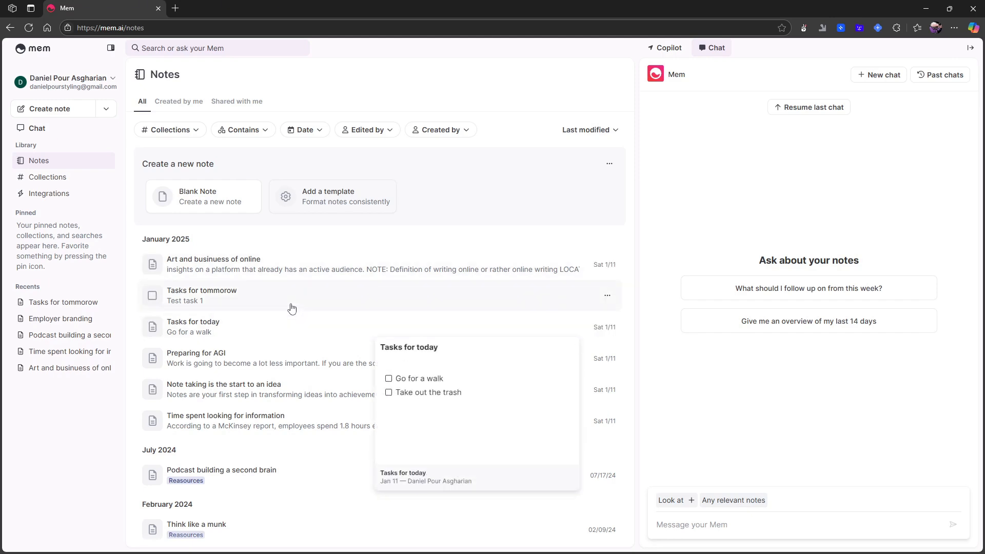
mouse_move(285, 305)
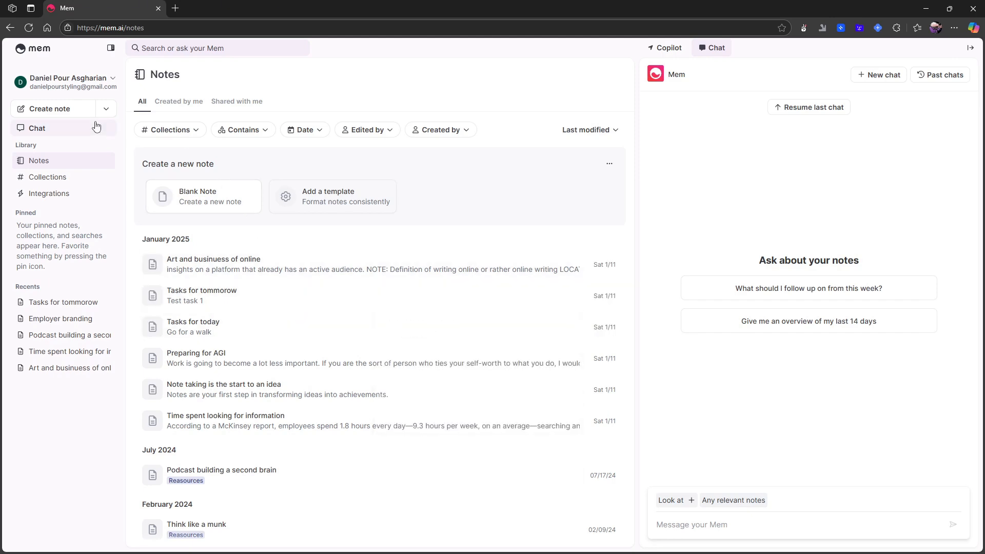
Check the additional note creation options and close the side panel
click(108, 112)
click(108, 114)
click(970, 48)
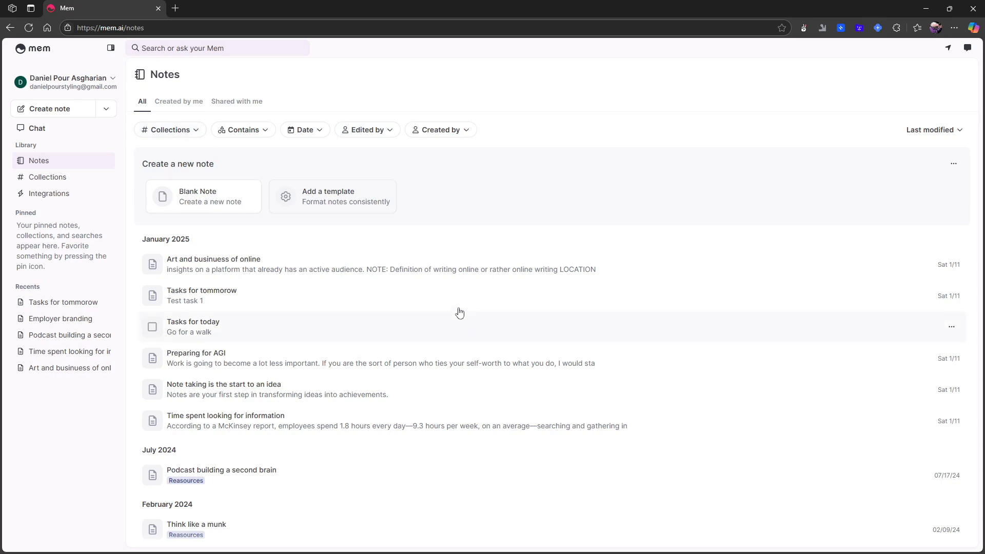
Create a blank note and format its first line as a small header
click(57, 109)
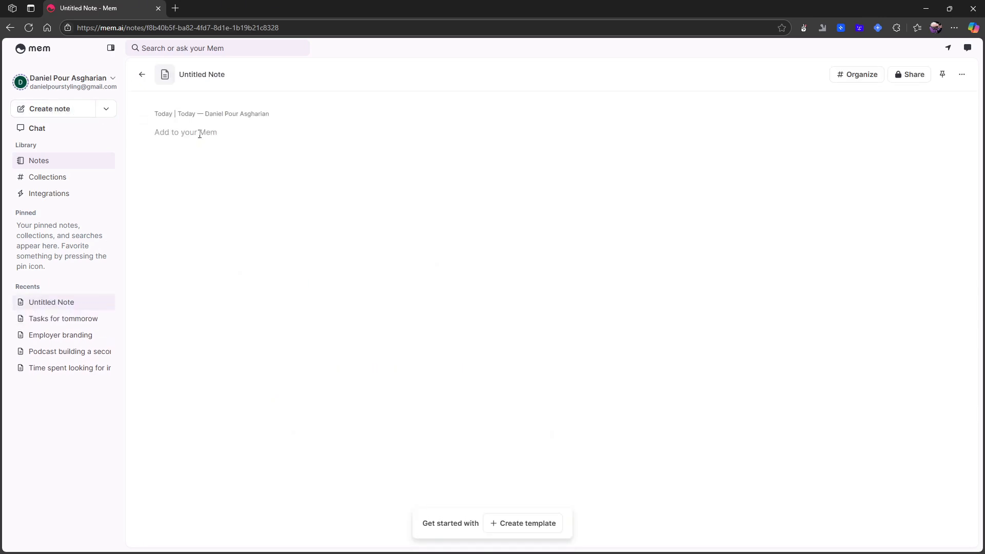
text(### )
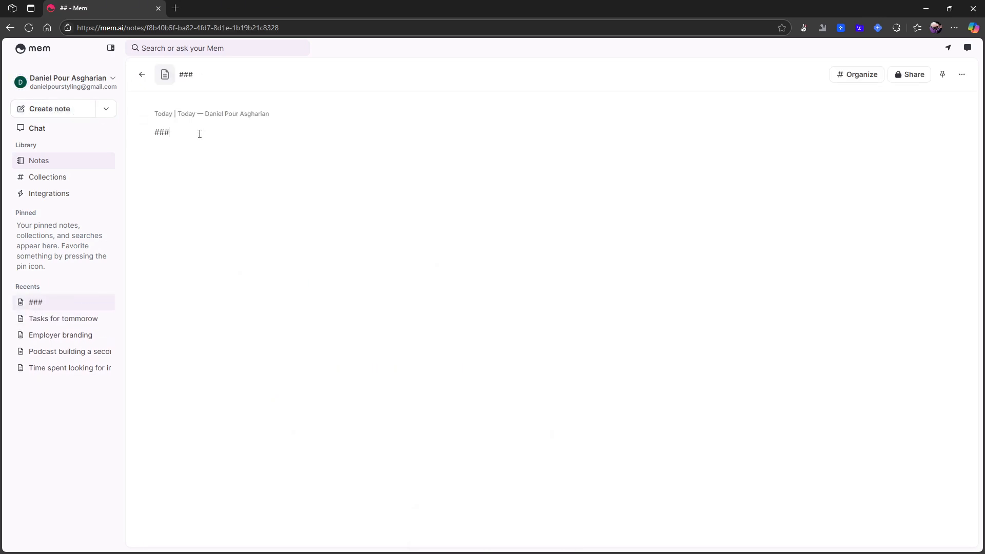
text(Te)
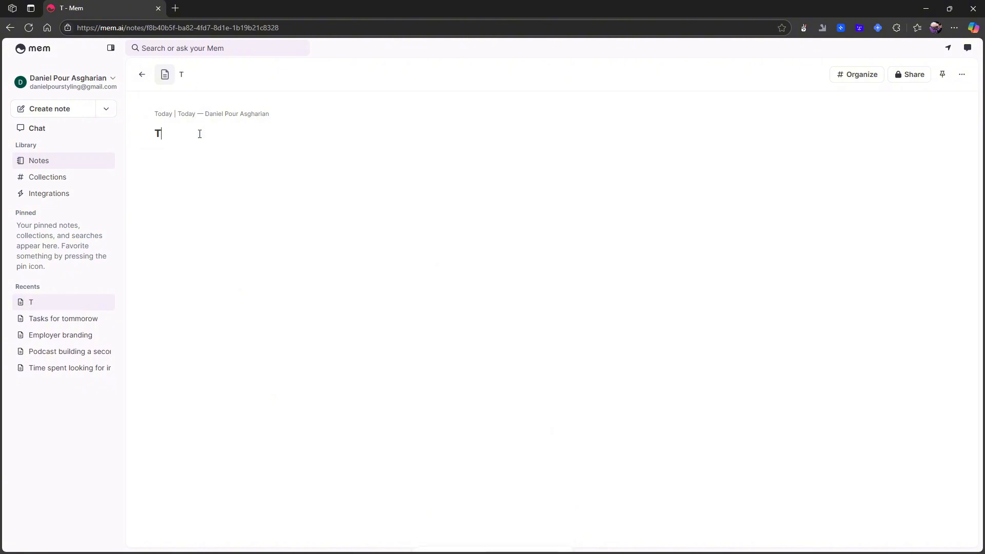
key(BackSpace)
key(BackSpace)
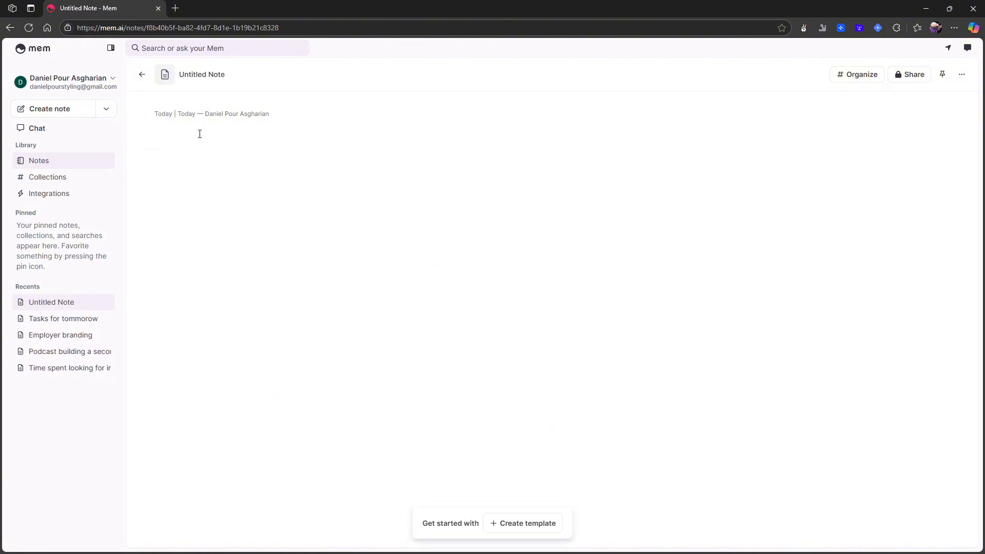
Enter the heading "Task list for 29.05.25" without stray dots and start a new line below it
text(Task list f)
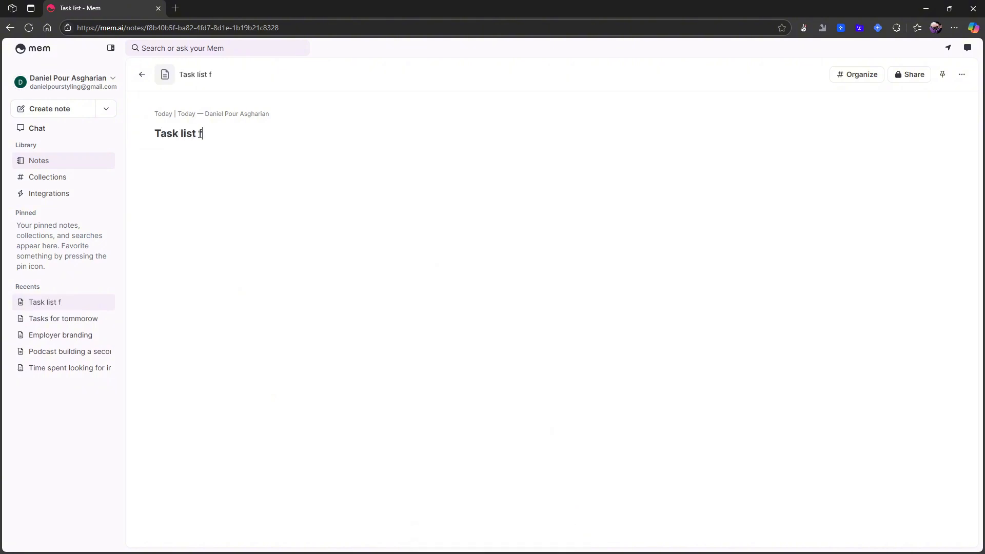
text(or )
text(.)
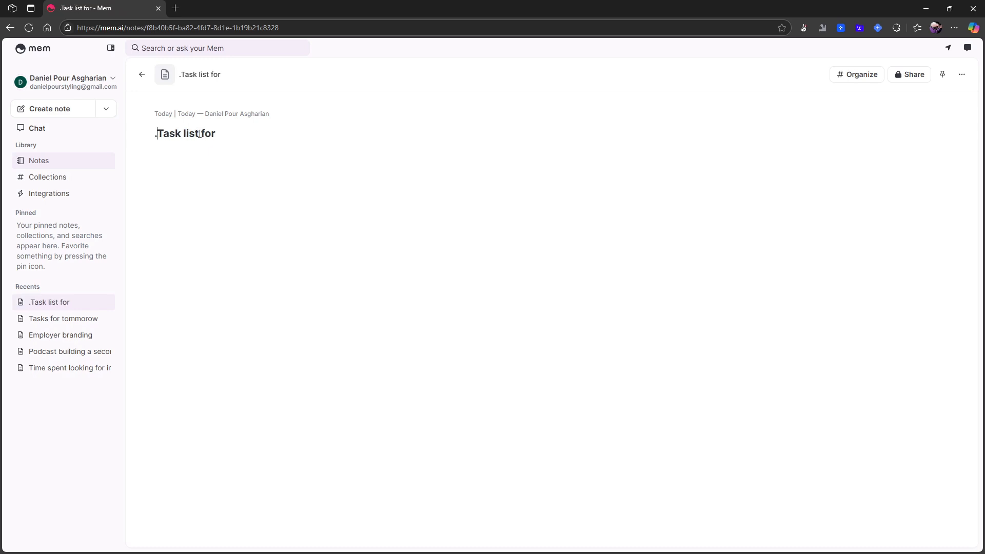
text(.)
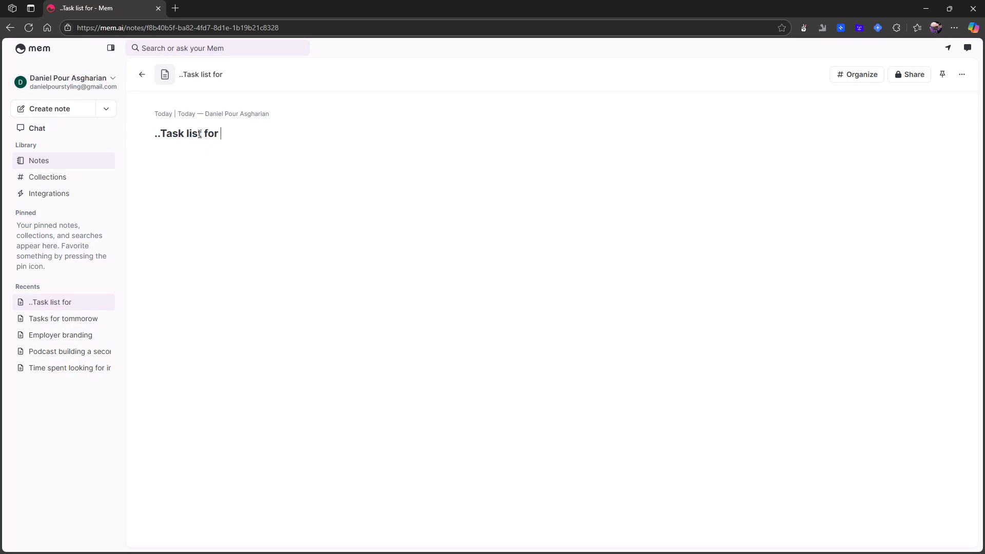
click(161, 134)
key(BackSpace)
key(BackSpace)
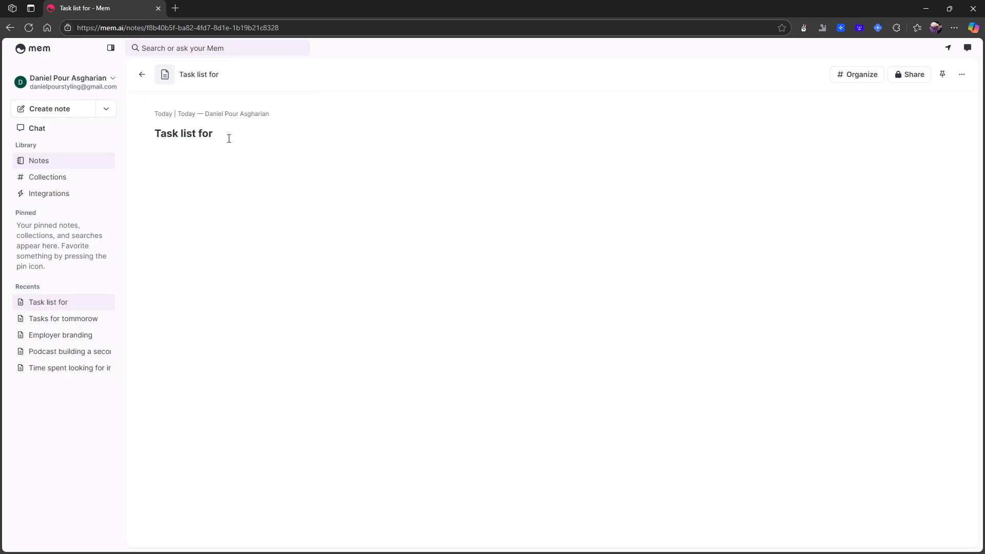
text(29.05.25)
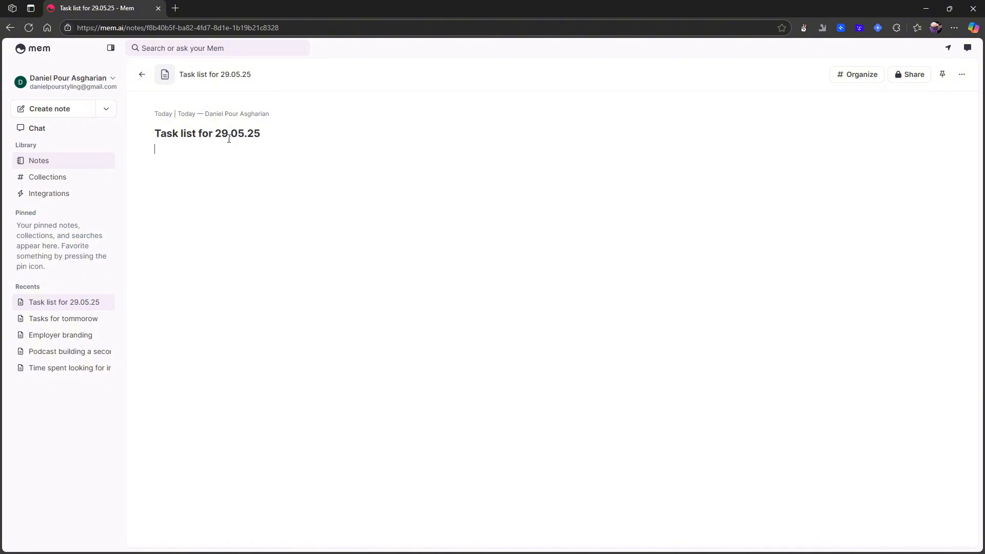
key(Return)
text(/)
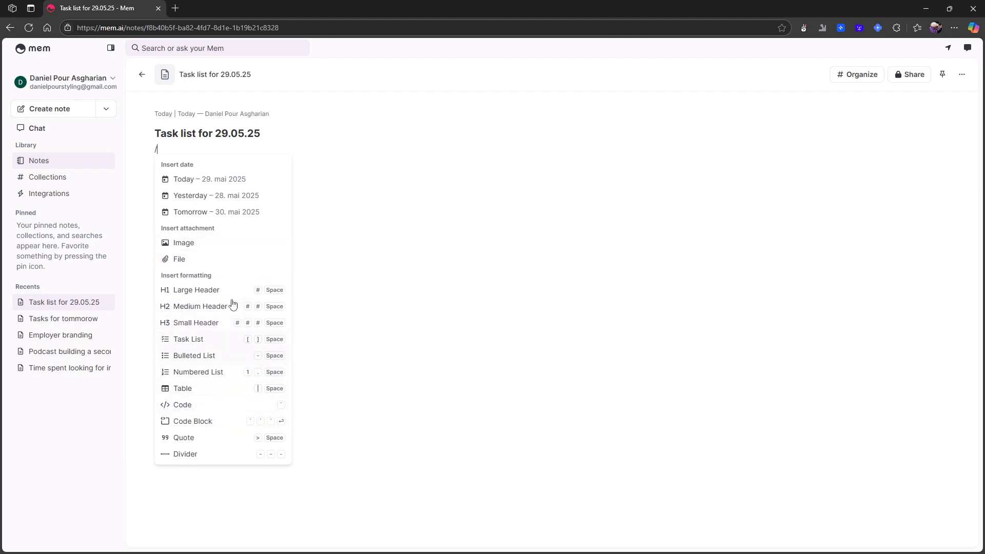
text(tas)
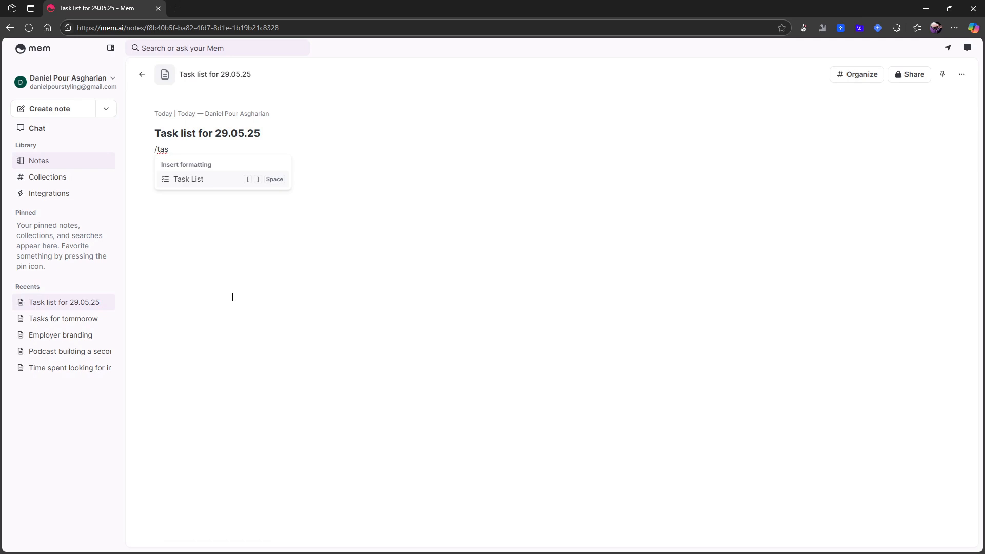
key(BackSpace)
key(BackSpace)
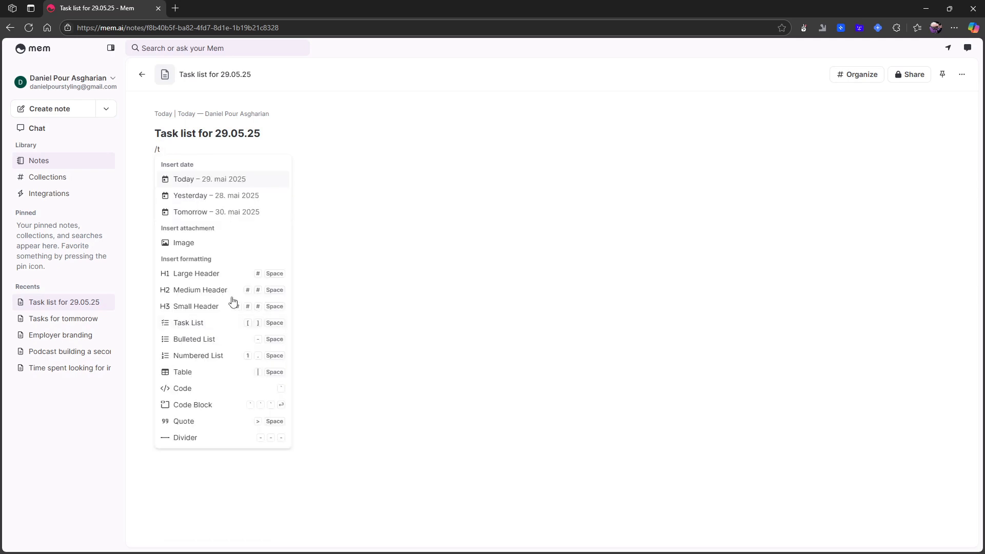
key(BackSpace)
key(BackSpace)
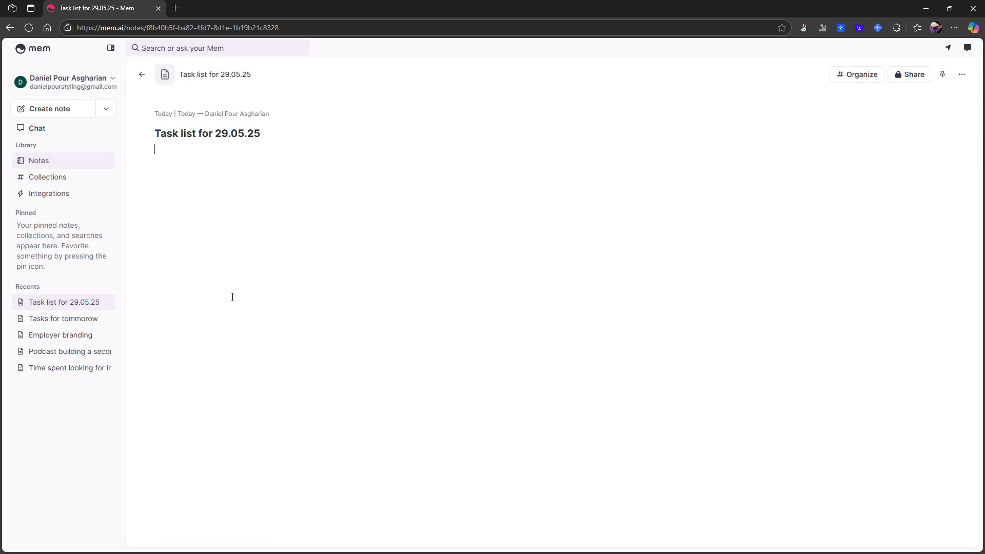
Start a task list under the heading with the checkbox items "Go for a run" and "Film two youtube videos"
text([])
text( Go for a)
text( run)
key(Return)
text(Film two youtube videos)
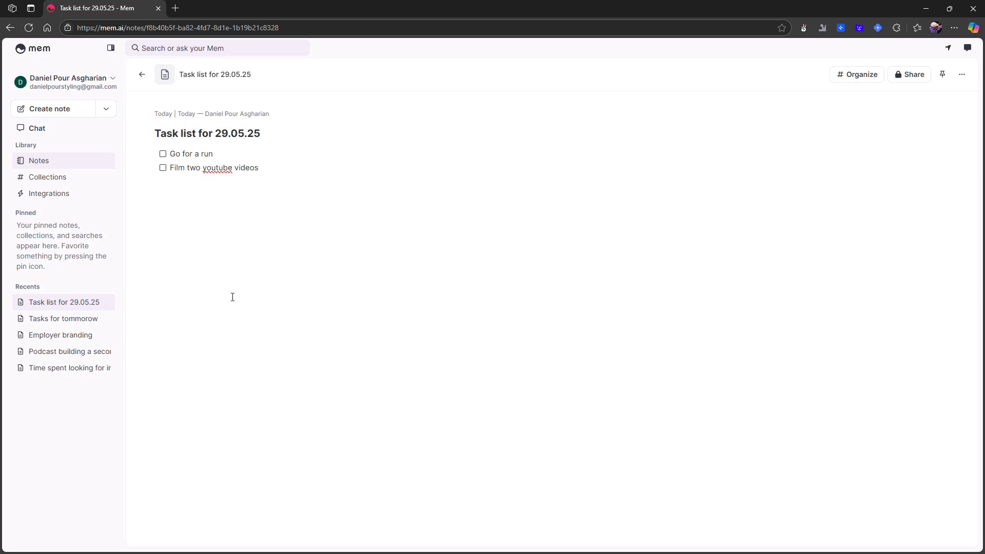
text([[])
key(BackSpace)
key(BackSpace)
key(BackSpace)
Mention the existing note "Tasks for tommorow" at the end of the "Film two youtube videos" task
text(@)
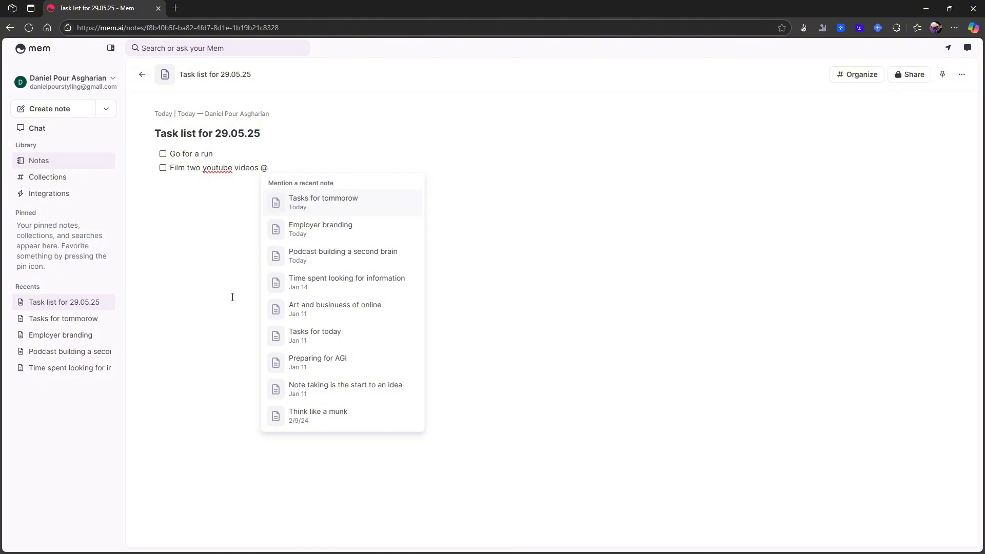
key(Return)
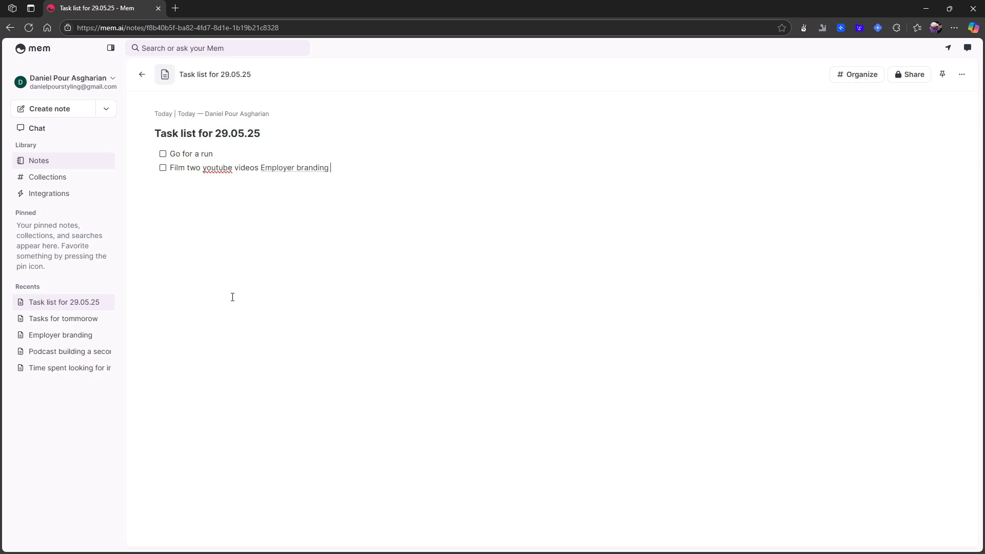
key(BackSpace)
text(@)
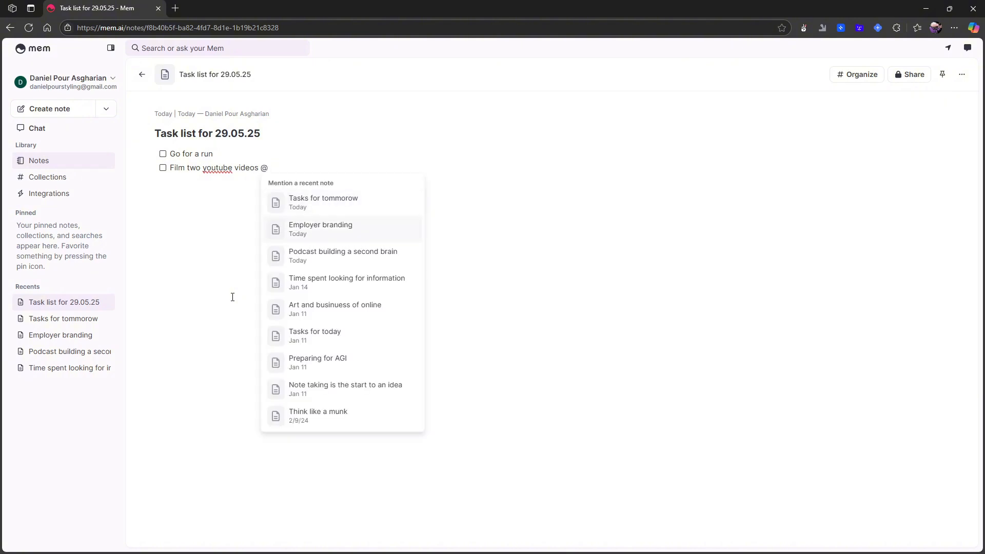
key(Return)
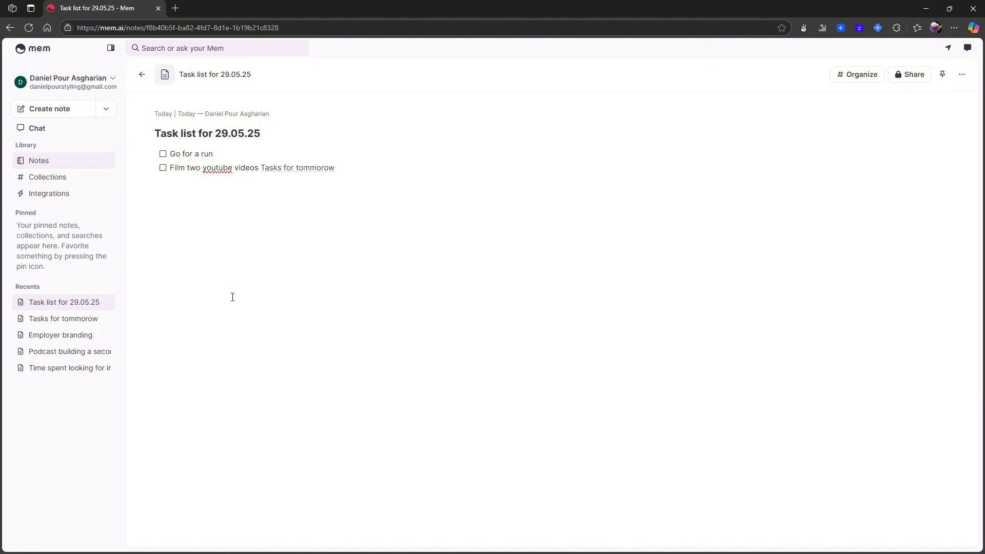
Add the task "Film youtube video about" with a mention of the note "Podcast building a second brain", and return to the notes list
key(Return)
text(Film youtube video about)
text(@sec)
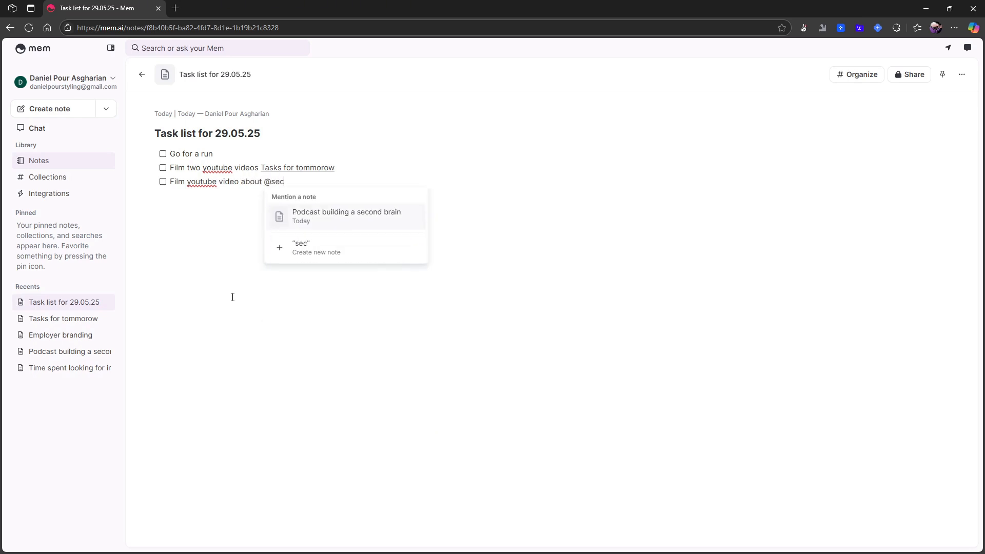
key(Return)
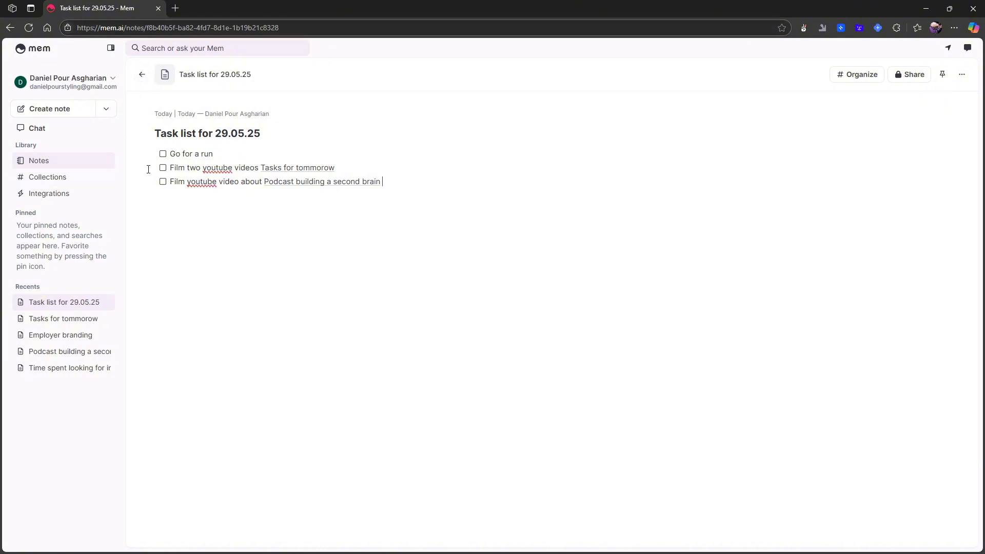
click(143, 75)
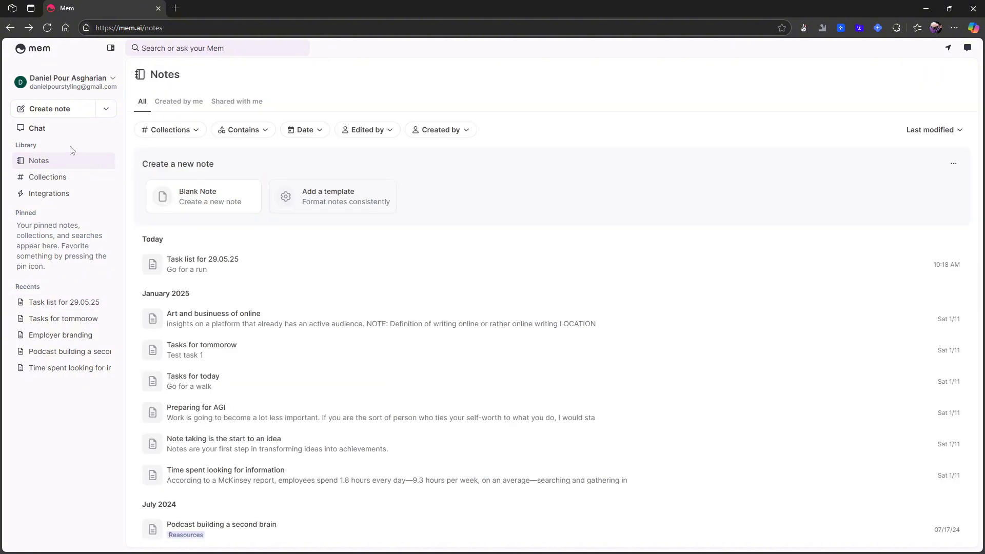
Ask "What tasks do I have?" in the full-page chat about the notes
click(62, 133)
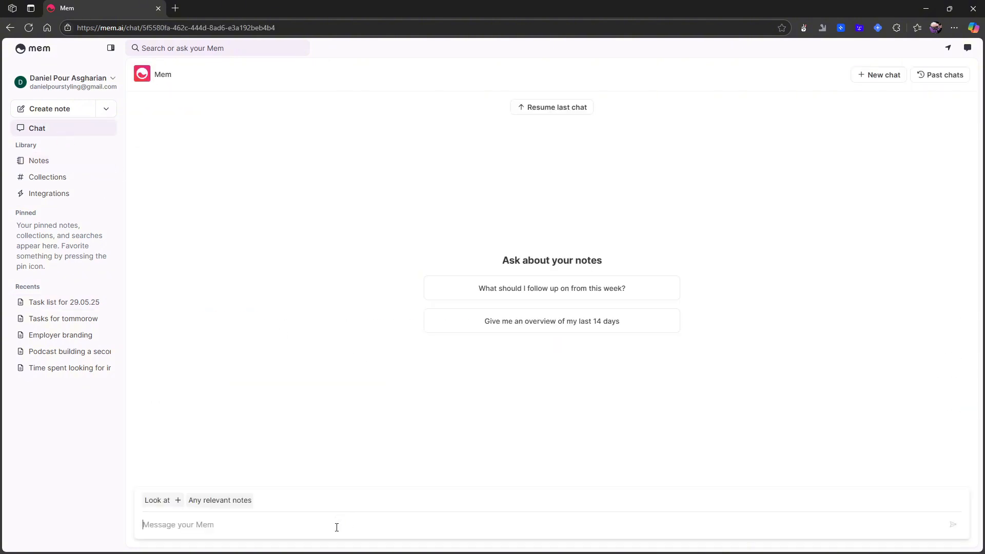
text(Wh)
key(Return)
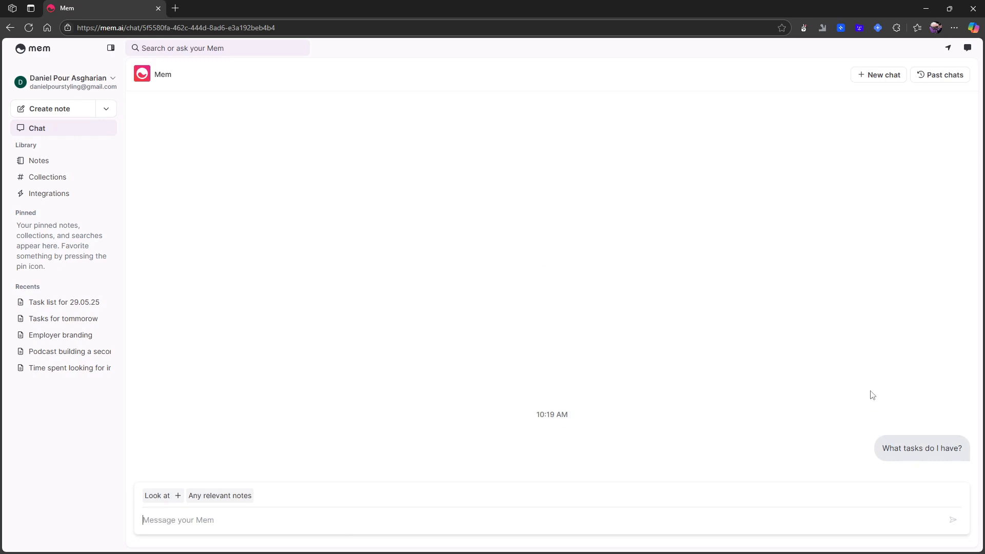
drag(879, 449, 962, 449)
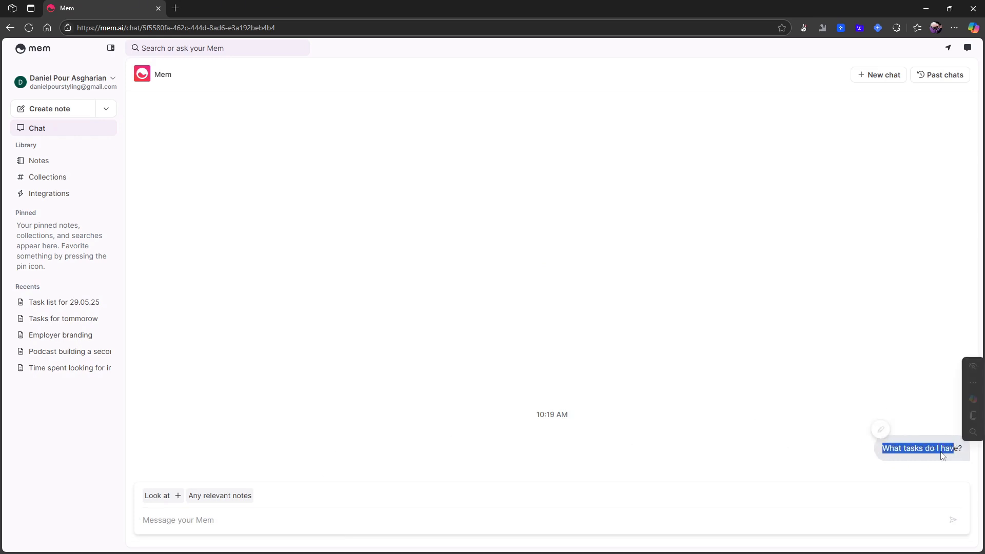
click(538, 455)
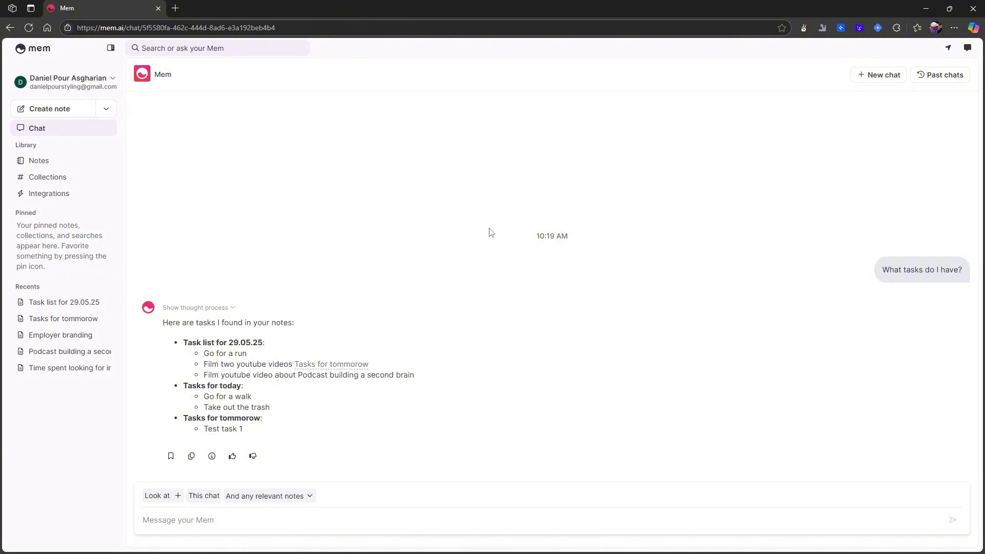
Review the question "What tasks do I have?" and the chat's answer by highlighting their text
drag(879, 283, 970, 280)
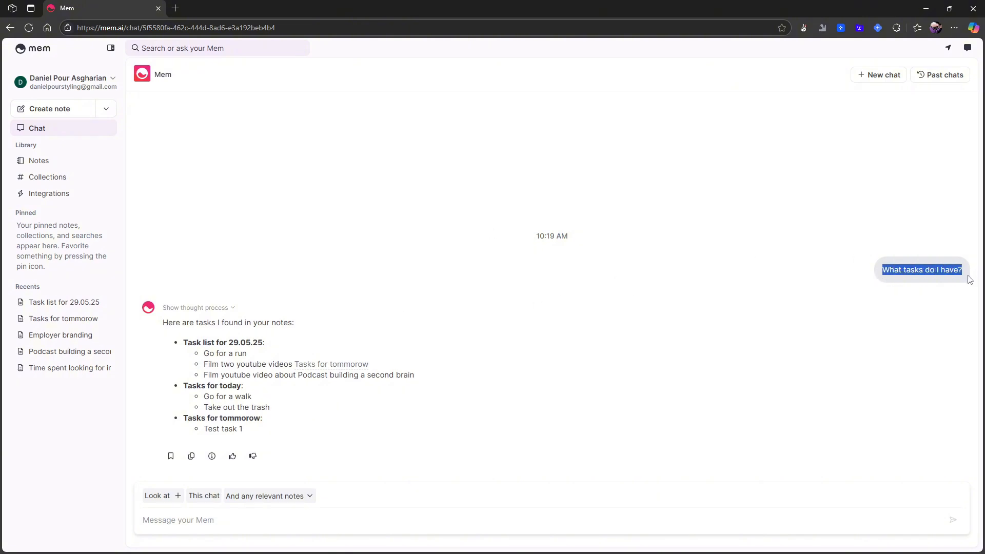
click(528, 338)
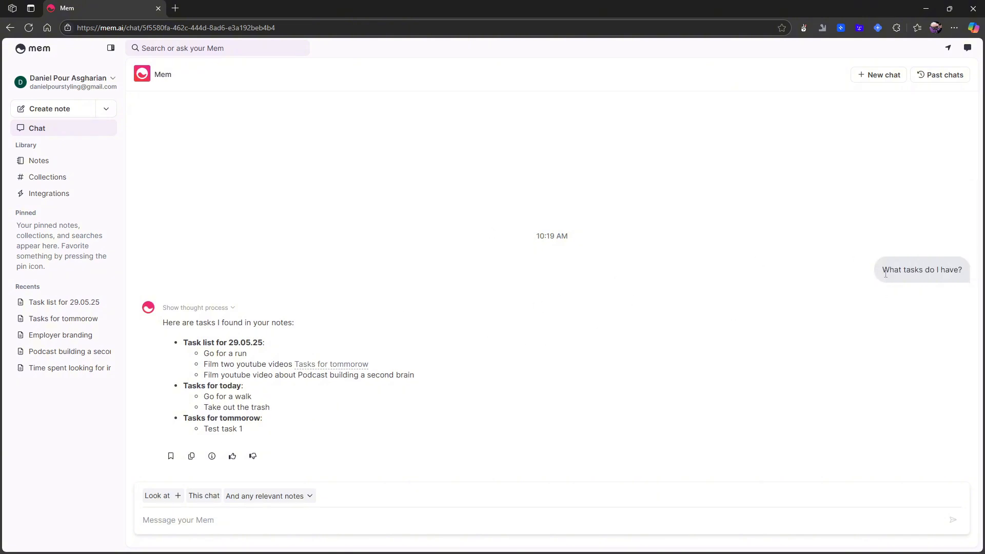
drag(886, 275, 963, 277)
click(626, 314)
drag(161, 333, 272, 333)
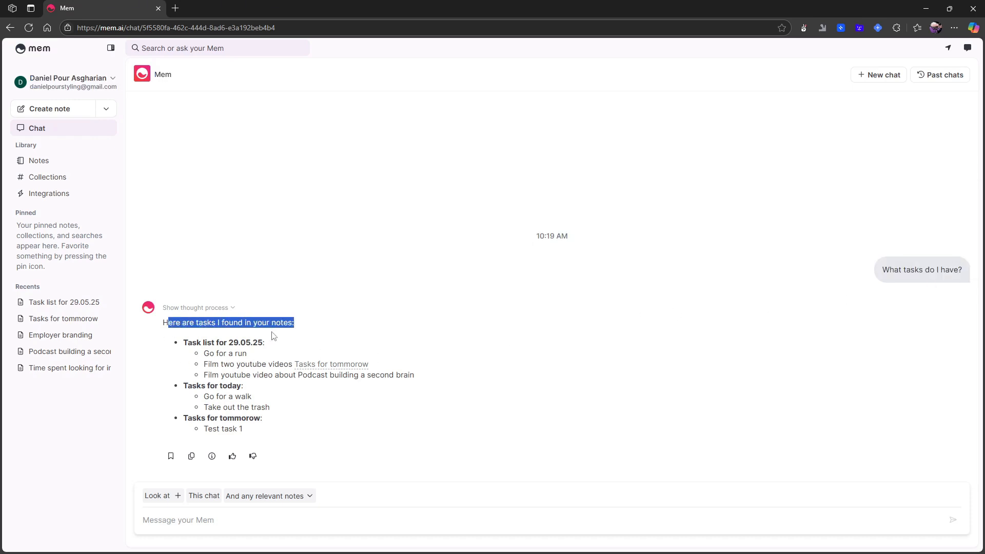
click(209, 367)
mouse_move(198, 358)
mouse_down()
mouse_move(263, 375)
mouse_move(290, 426)
mouse_up()
Mark all three tasks in the note "Task list for 29.05.25" as completed and return to the notes list
click(51, 162)
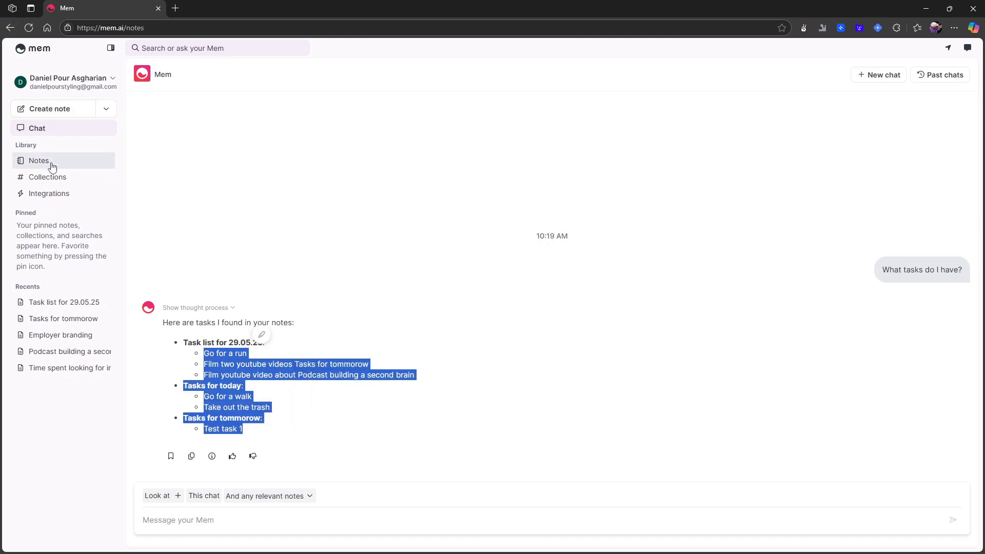
click(253, 258)
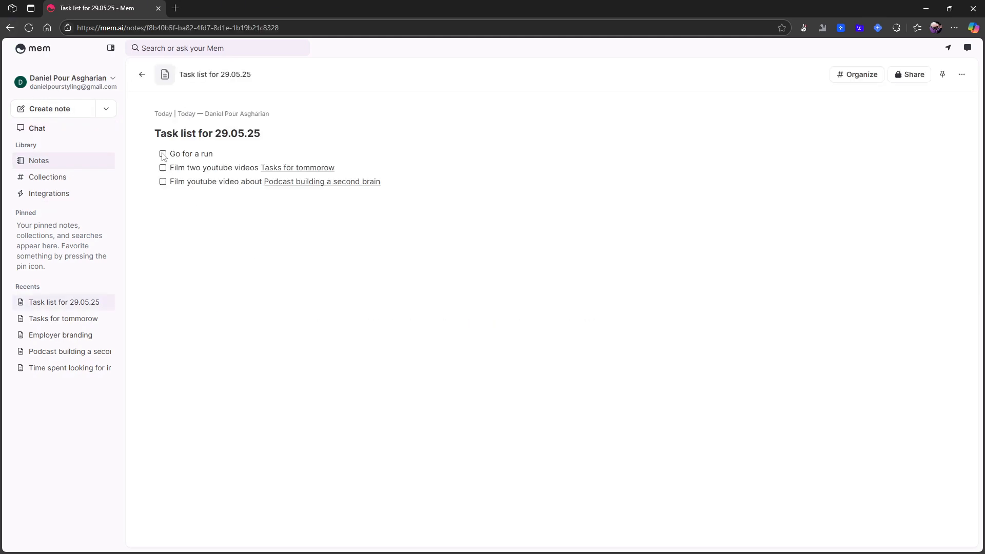
click(163, 154)
click(163, 168)
click(163, 182)
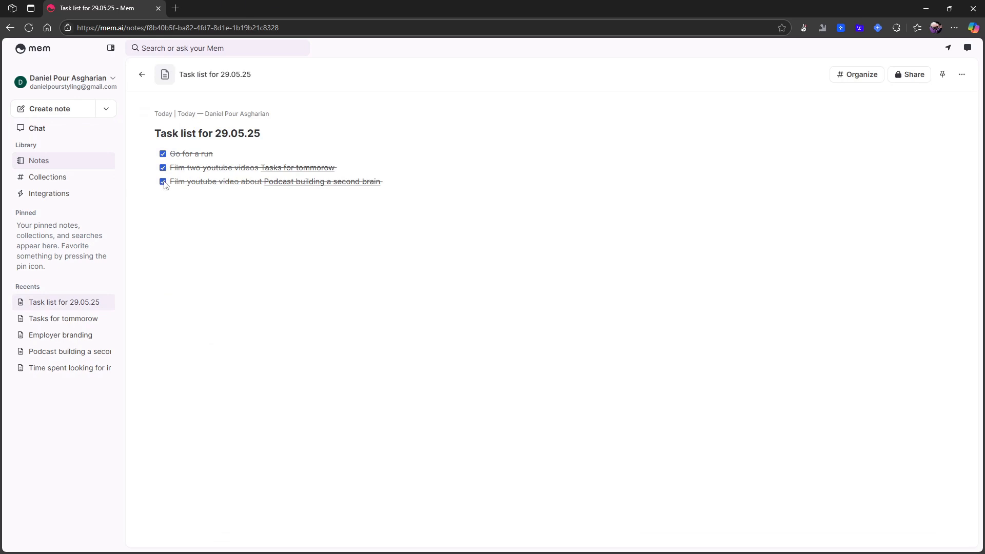
click(68, 163)
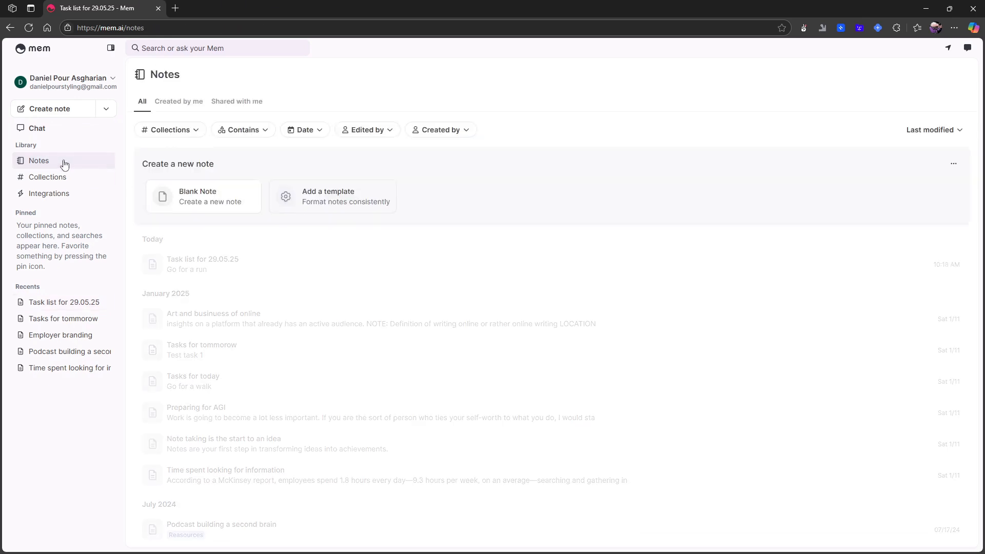
Ask "What unfinished tasks do I have?" in the existing full-page chat
click(54, 129)
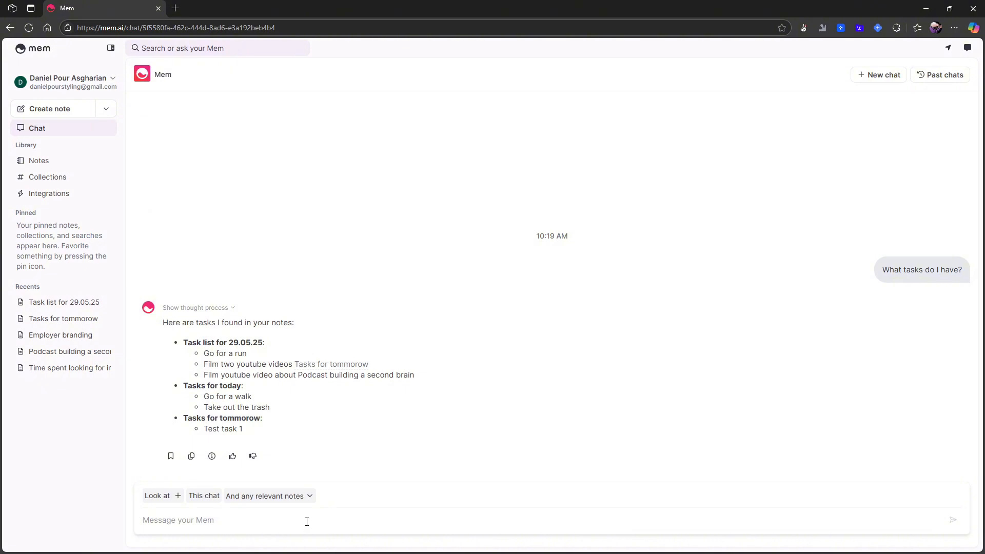
text(Wh)
text(at unfinished tasks do I have?)
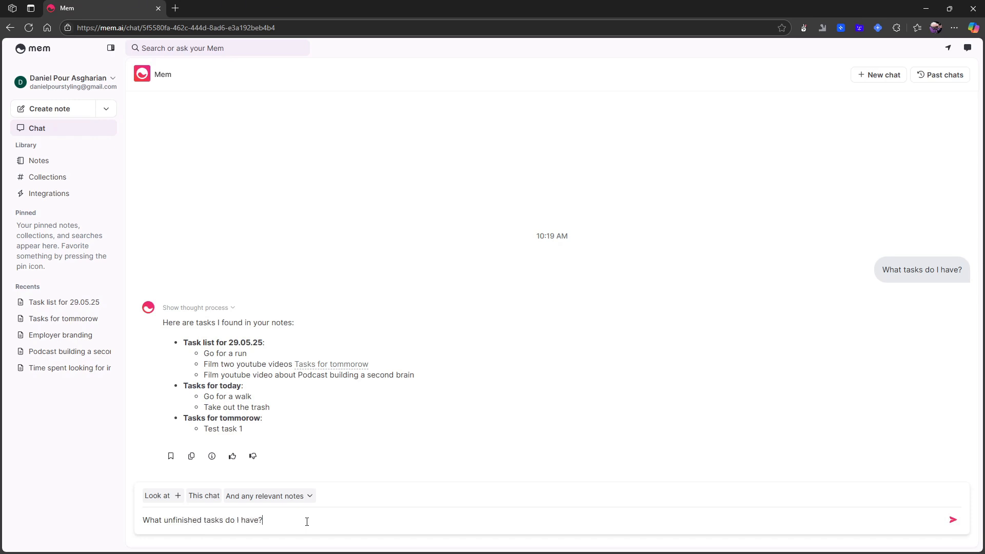
key(Return)
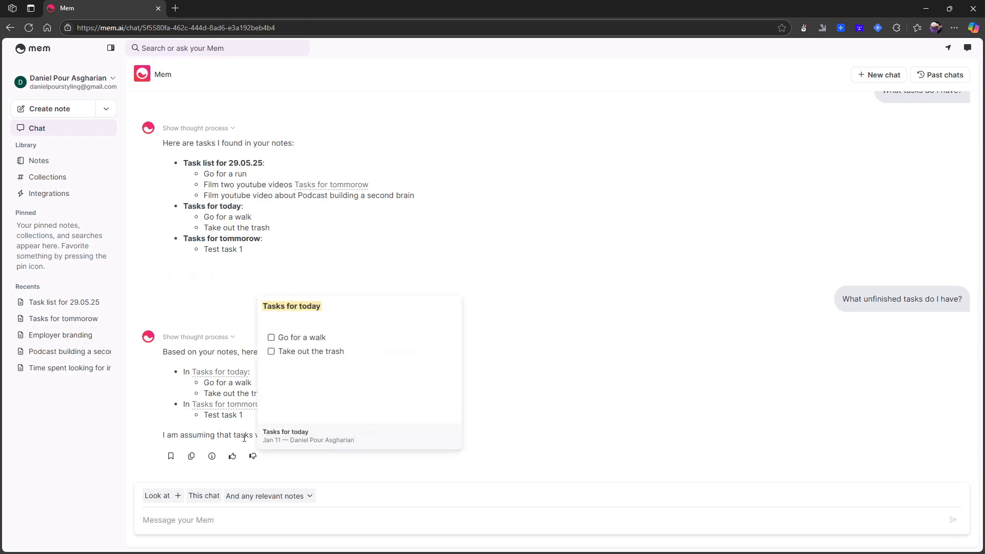
Examine the notes linked in the unfinished-tasks answer and expand its thought process, then collapse it
mouse_move(196, 410)
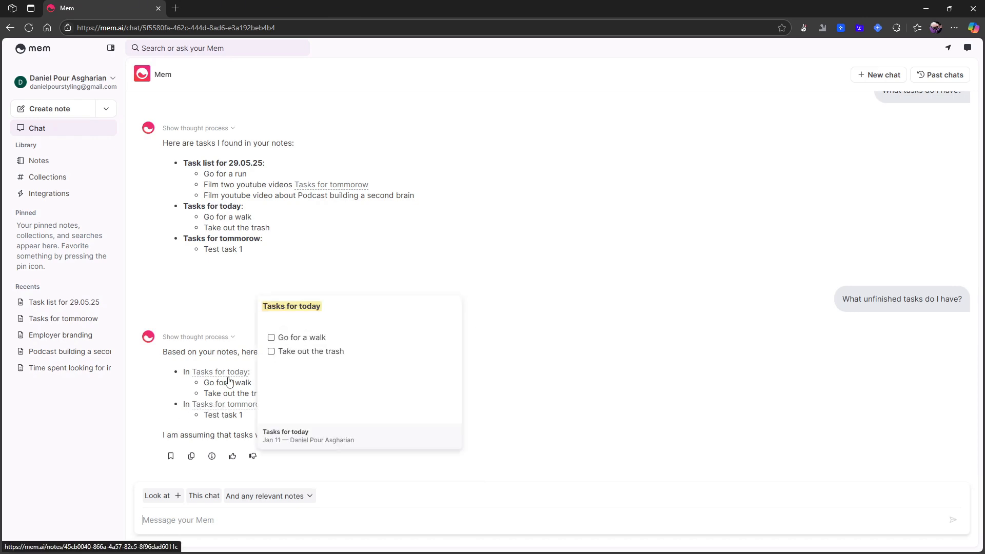
click(211, 337)
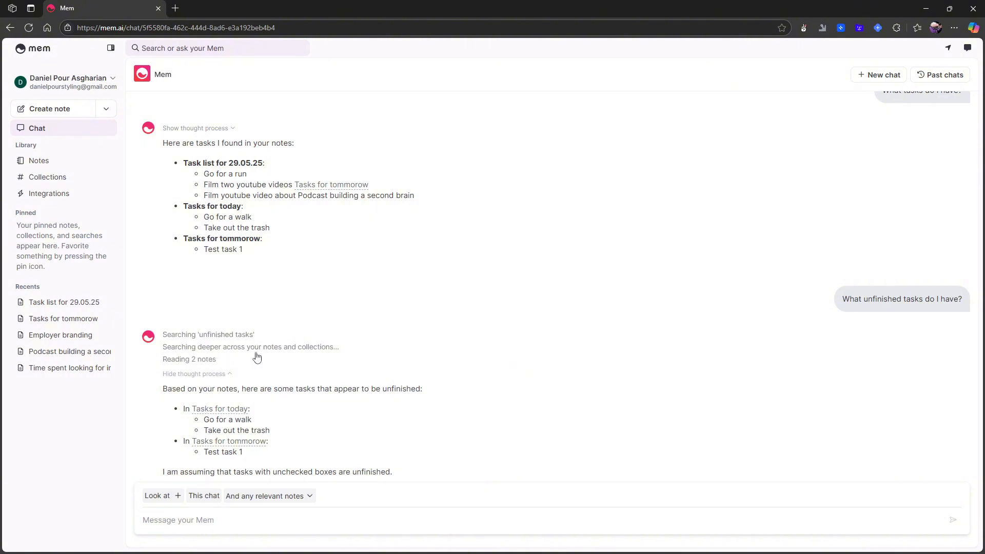
click(205, 373)
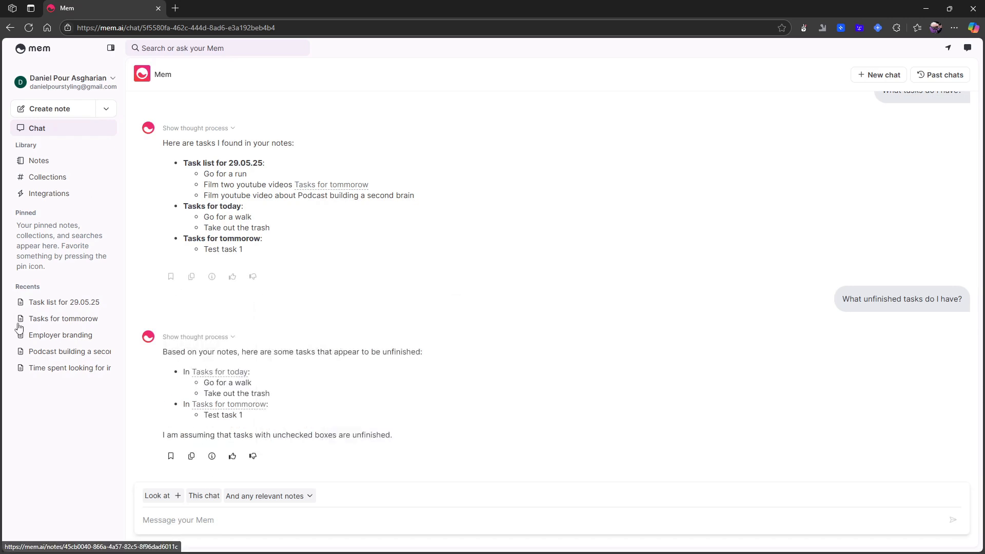
scroll(303, 290, up, 1)
scroll(231, 236, down, 1)
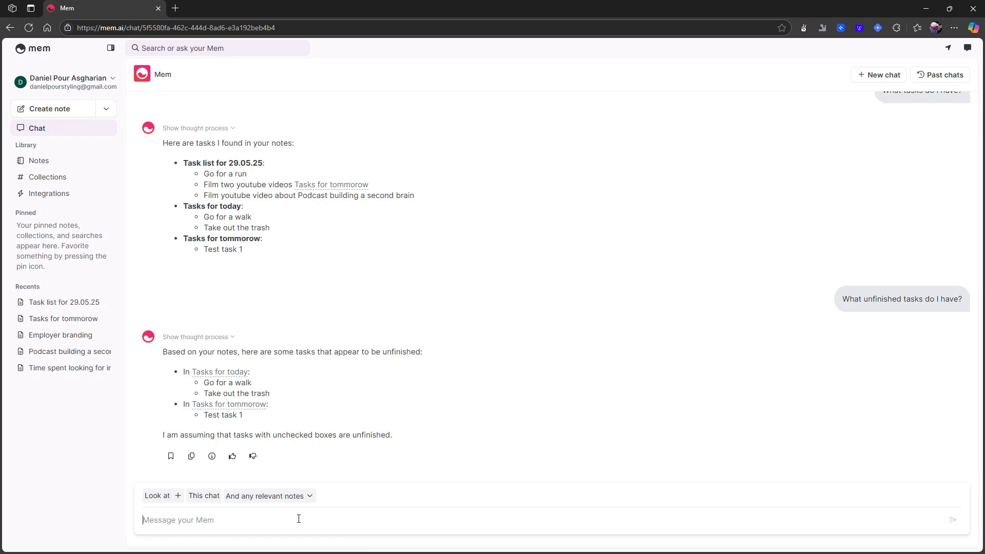
Ask the chat "What do you know about second brain?" and preview the note linked in its answer
text(Wha)
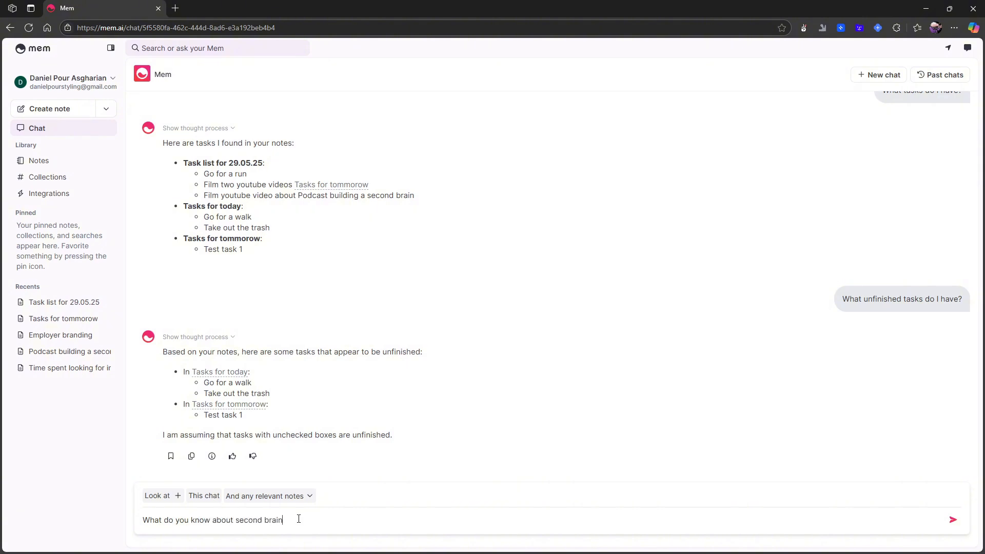
key(Return)
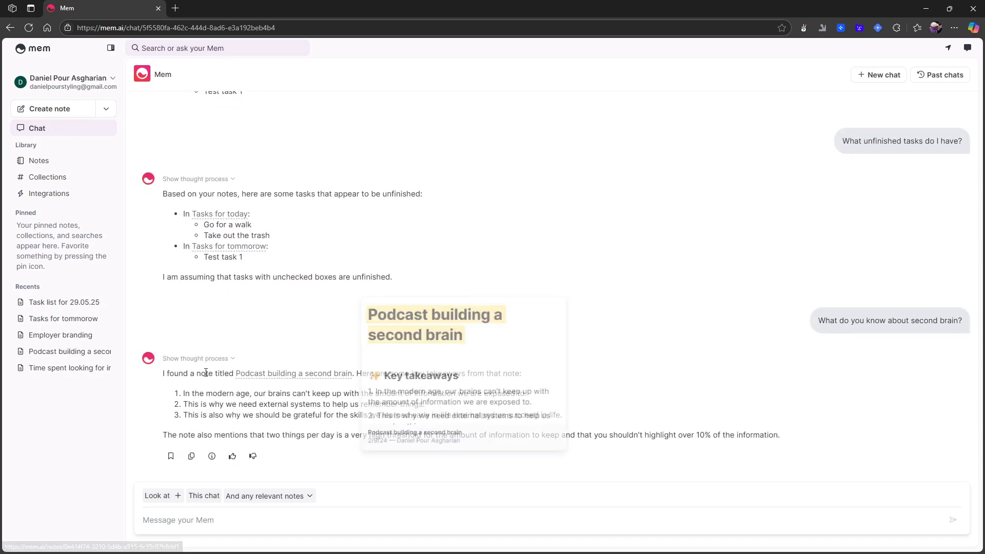
drag(165, 373, 614, 422)
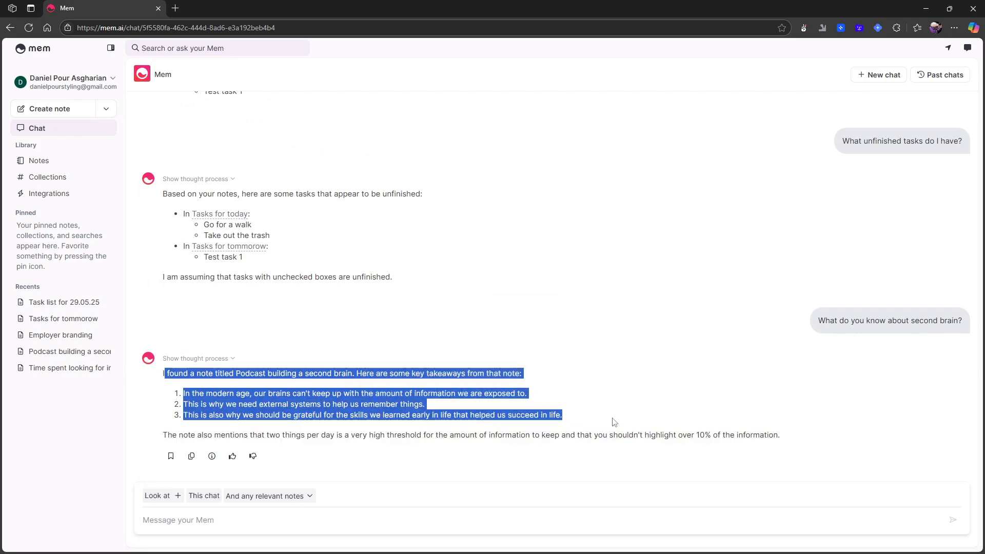
click(595, 432)
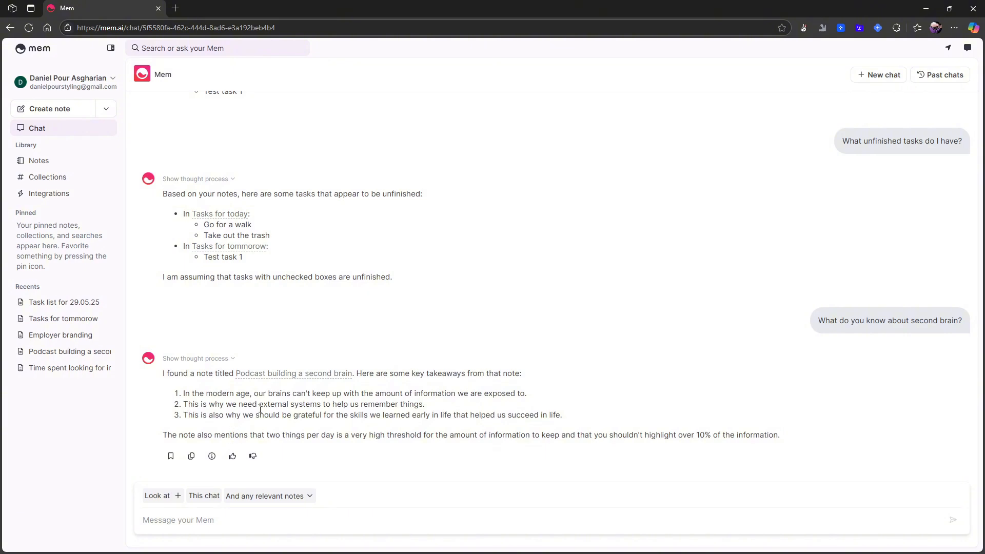
mouse_move(290, 374)
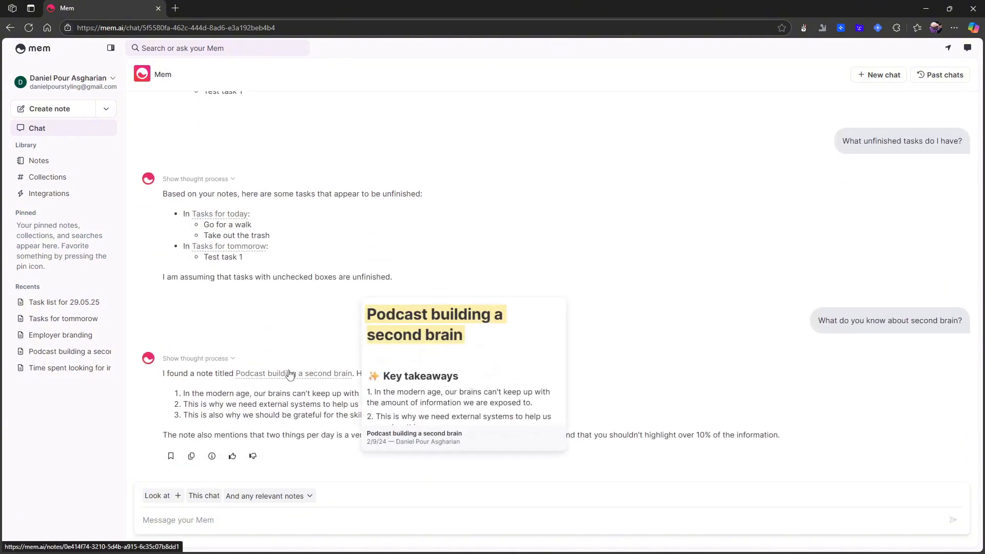
View the sources of the second brain answer, close them, and look back through the conversation
click(211, 456)
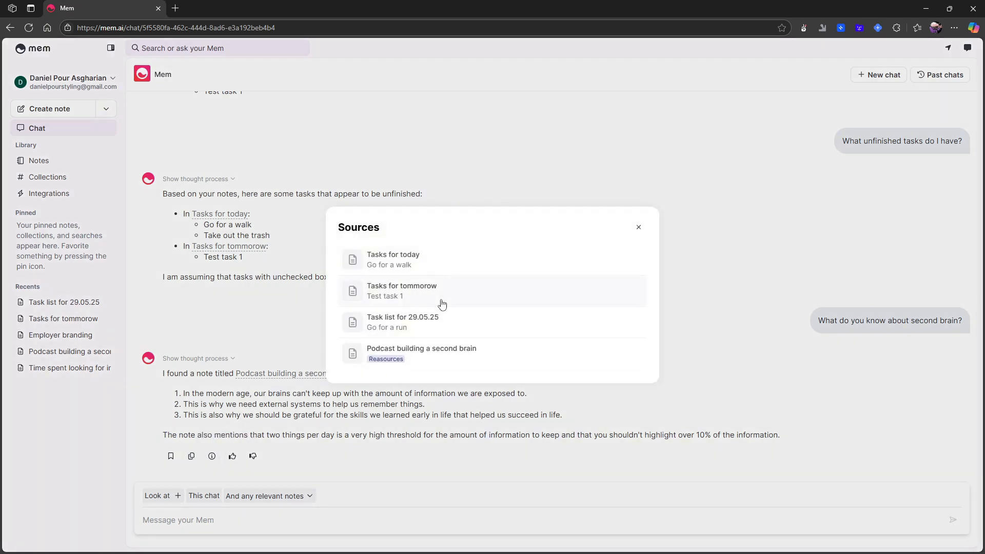
click(577, 195)
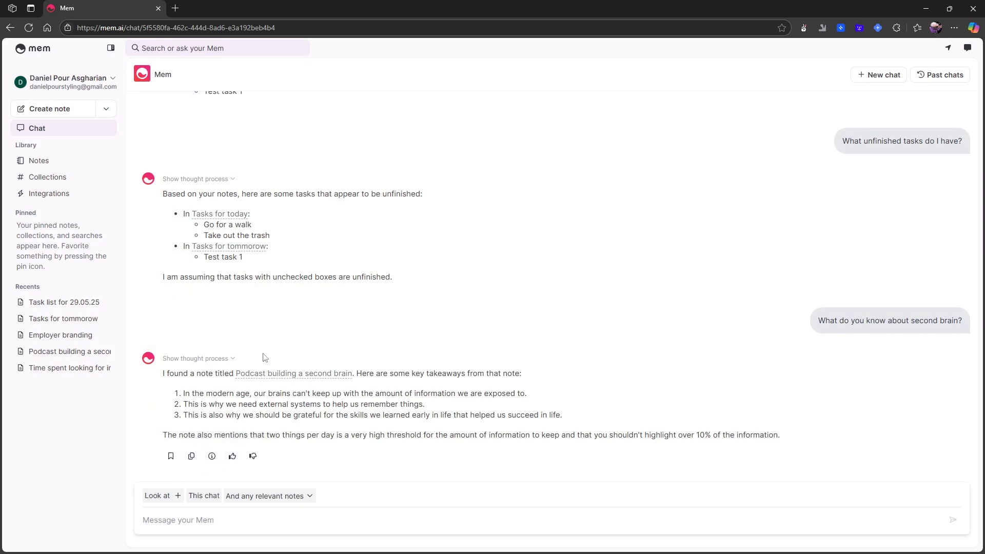
scroll(237, 395, up, 1)
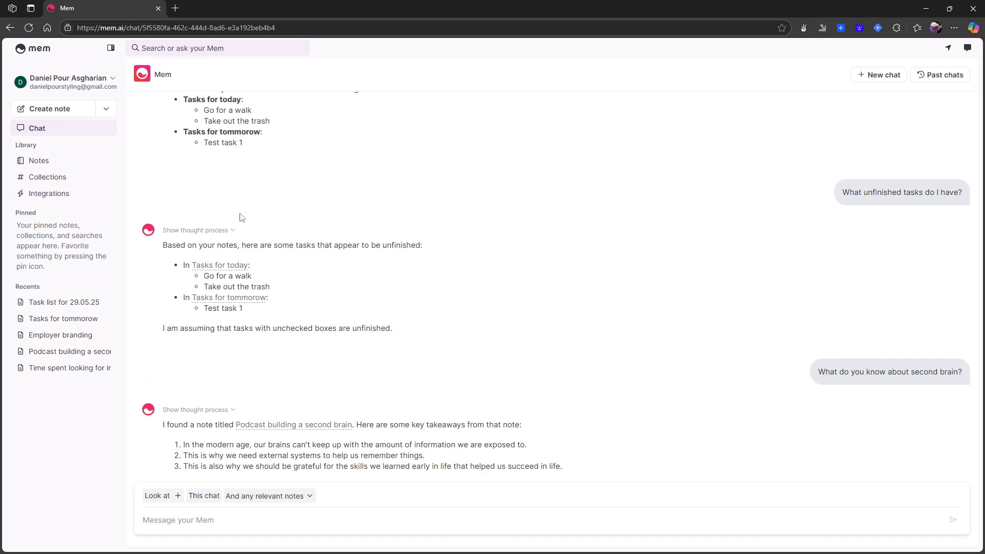
scroll(578, 207, up, 2)
scroll(579, 207, down, 3)
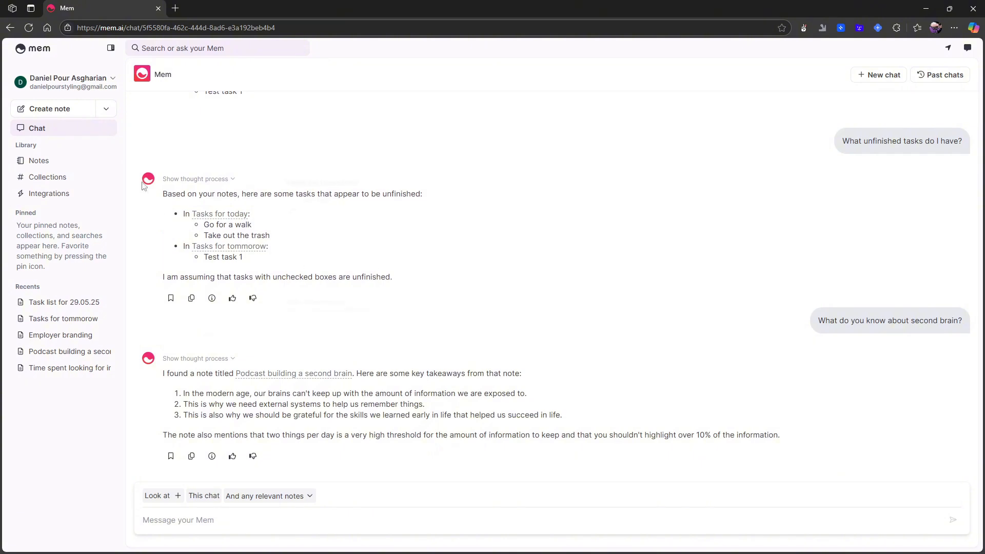
Look over the available integrations and return to the notes list
click(64, 163)
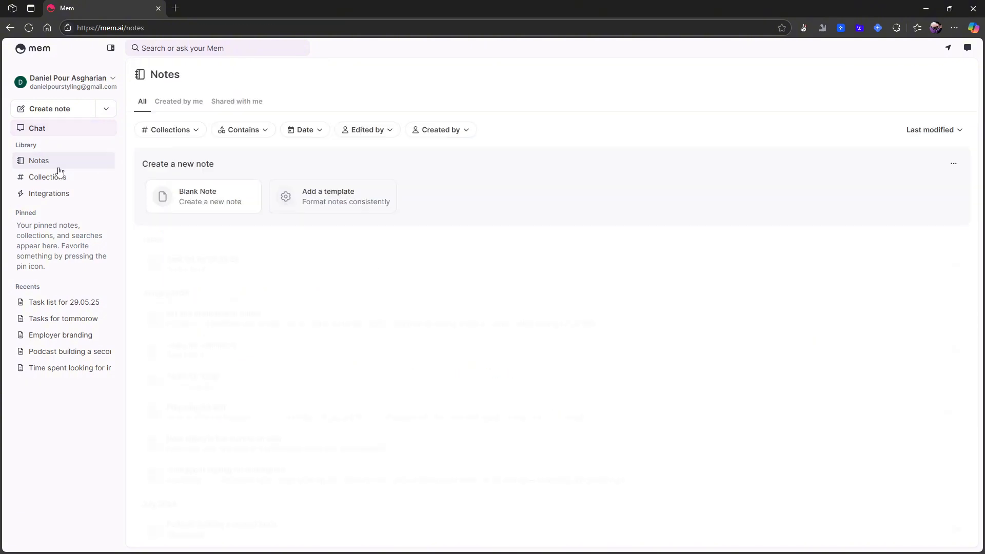
click(44, 201)
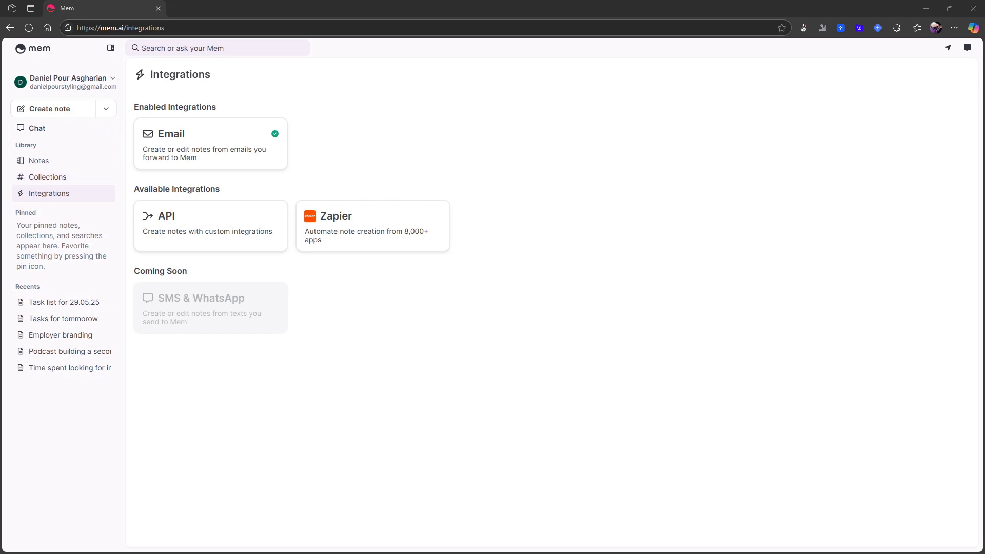
click(73, 163)
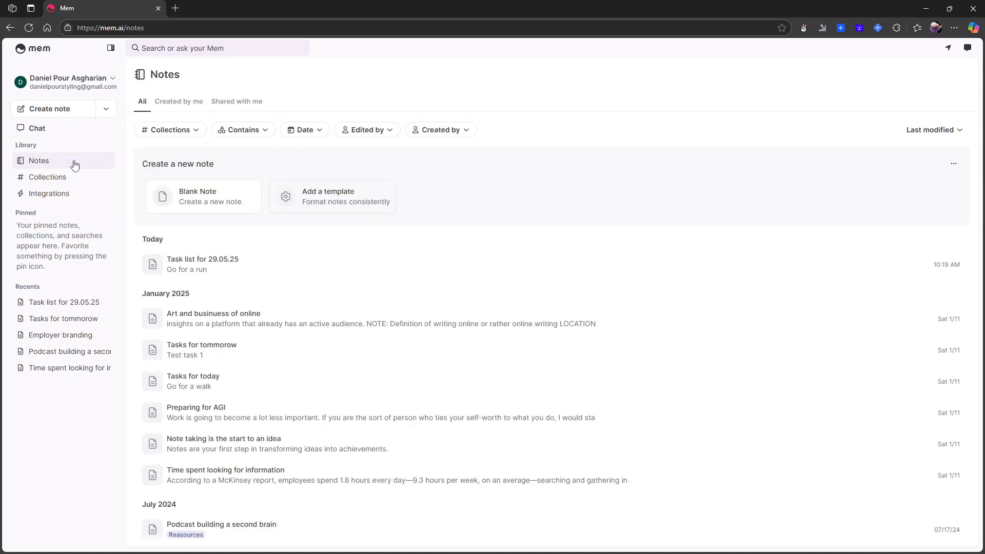